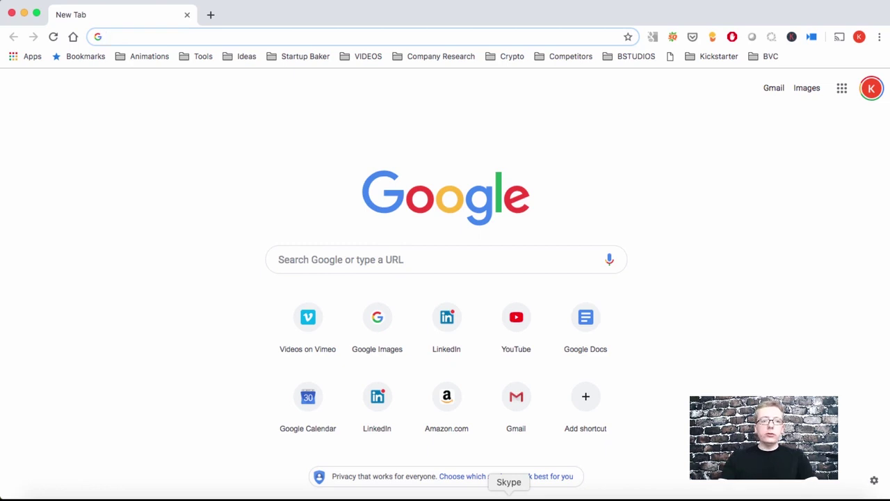
Step: Open the KWFinder app from kwfinder.com and search the keyword 'video marketing'
{"action": "type", "text": "kwfinder.com"}
{"action": "key", "text": "Return"}
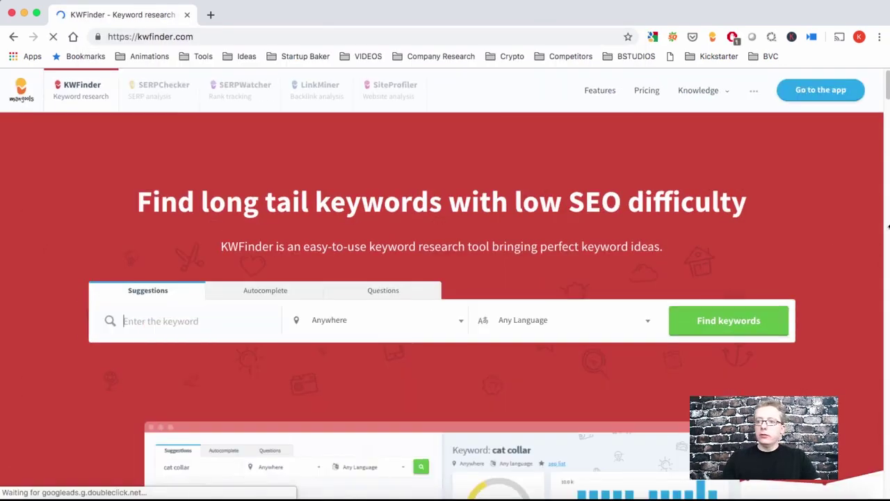
{"action": "mouse_move", "coordinate": [754, 97]}
{"action": "left_click", "coordinate": [796, 92]}
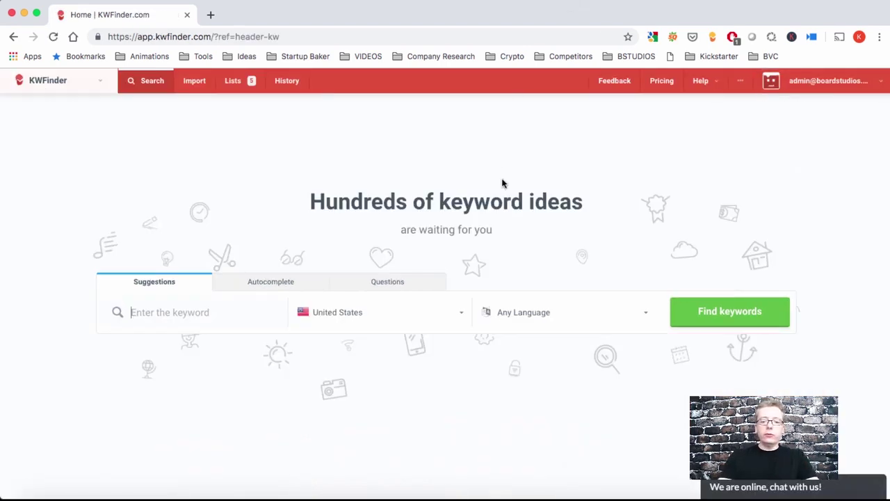
{"action": "type", "text": "video marketing"}
{"action": "key", "text": "Return"}
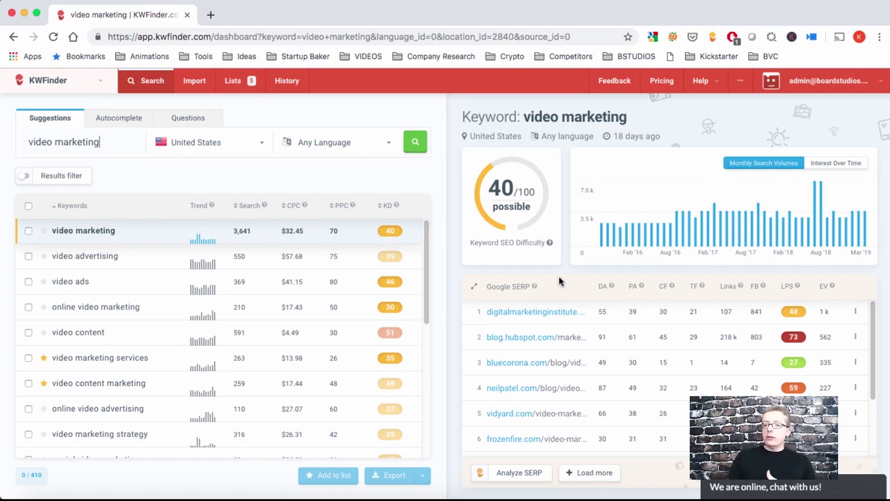
{"action": "left_click", "coordinate": [540, 312]}
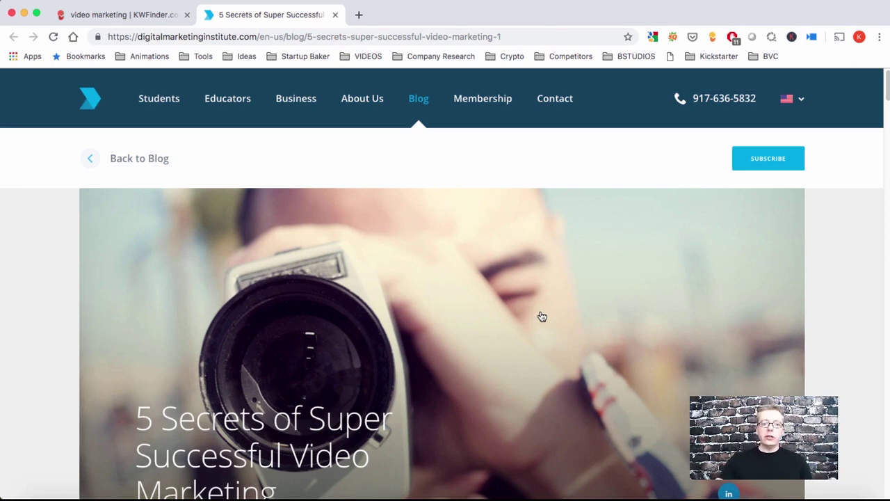
{"action": "scroll", "coordinate": [541, 316], "scroll_direction": "down", "scroll_amount": 4}
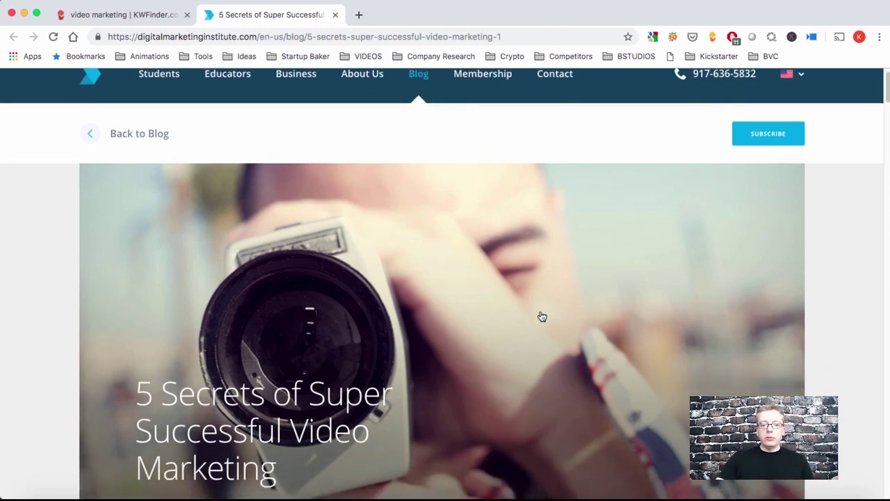
{"action": "scroll", "coordinate": [542, 316], "scroll_direction": "down", "scroll_amount": 2}
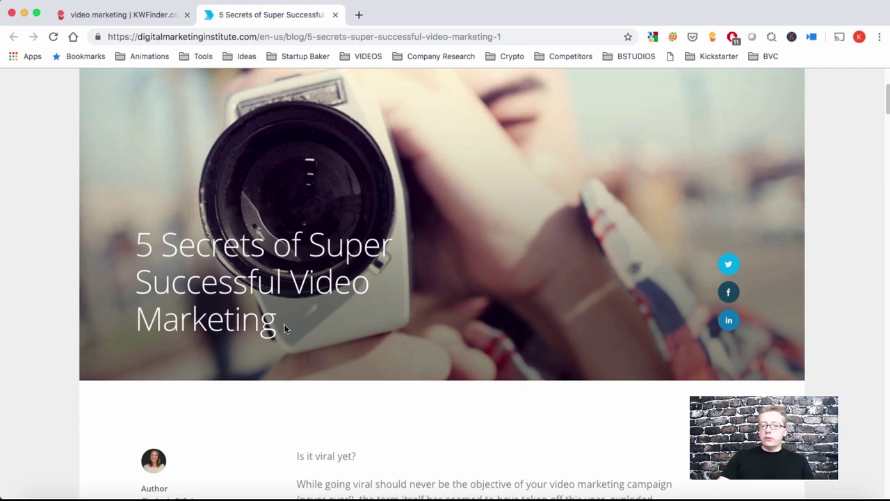
{"action": "scroll", "coordinate": [277, 329], "scroll_direction": "down", "scroll_amount": 10}
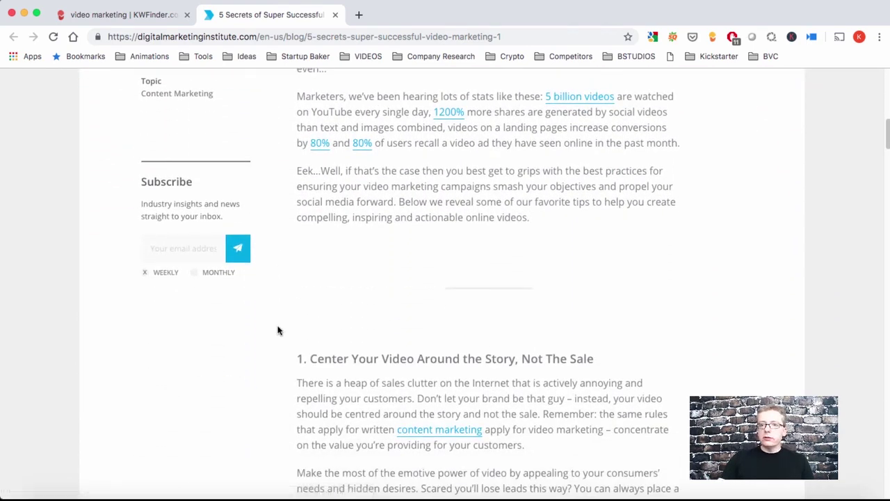
{"action": "scroll", "coordinate": [277, 330], "scroll_direction": "down", "scroll_amount": 4}
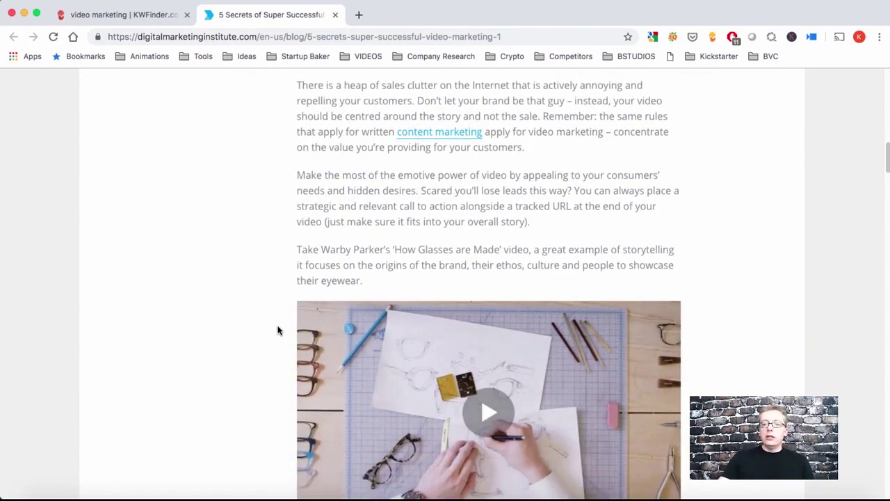
{"action": "scroll", "coordinate": [277, 329], "scroll_direction": "down", "scroll_amount": 4}
{"action": "scroll", "coordinate": [278, 330], "scroll_direction": "down", "scroll_amount": 5}
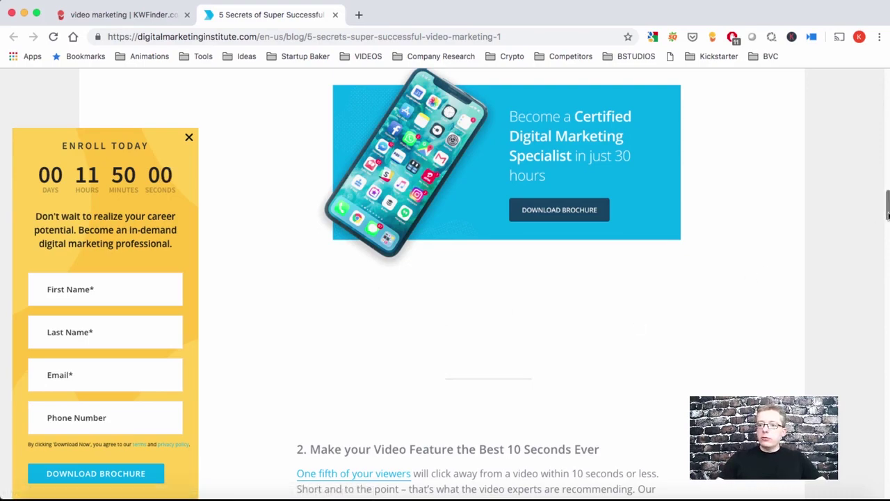
{"action": "left_click_drag", "start_coordinate": [887, 217], "coordinate": [887, 97]}
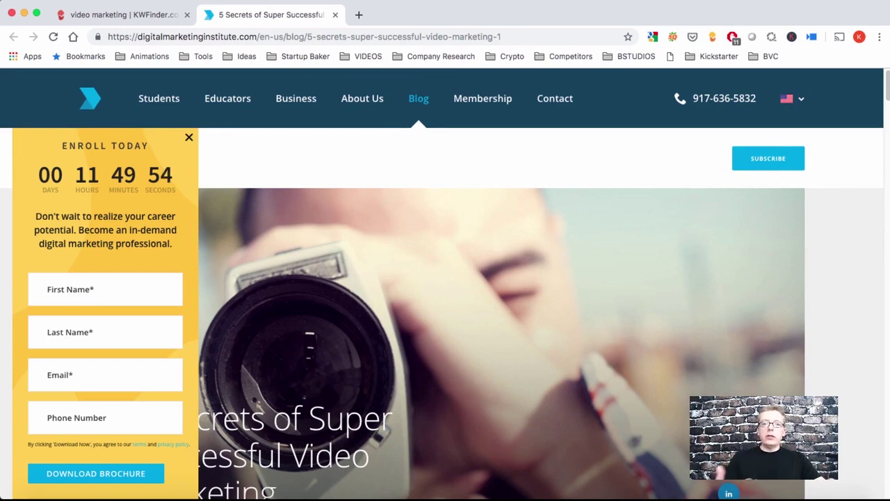
{"action": "left_click", "coordinate": [334, 15]}
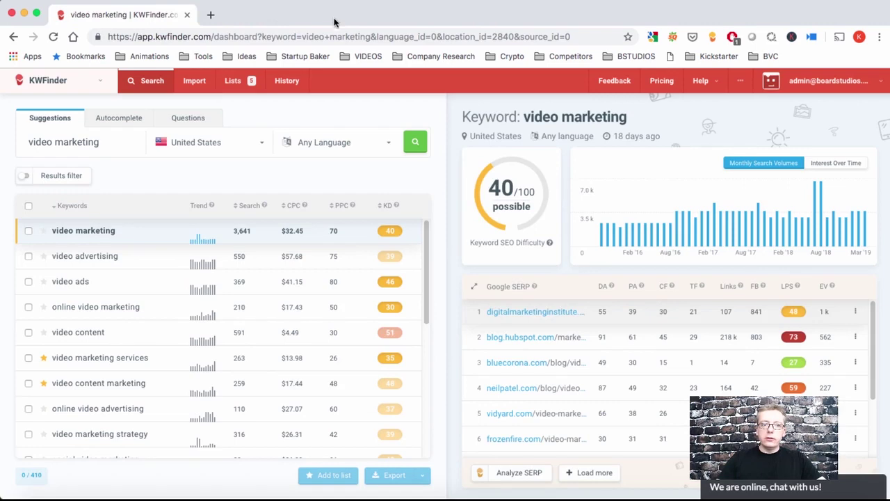
{"action": "left_click", "coordinate": [525, 337]}
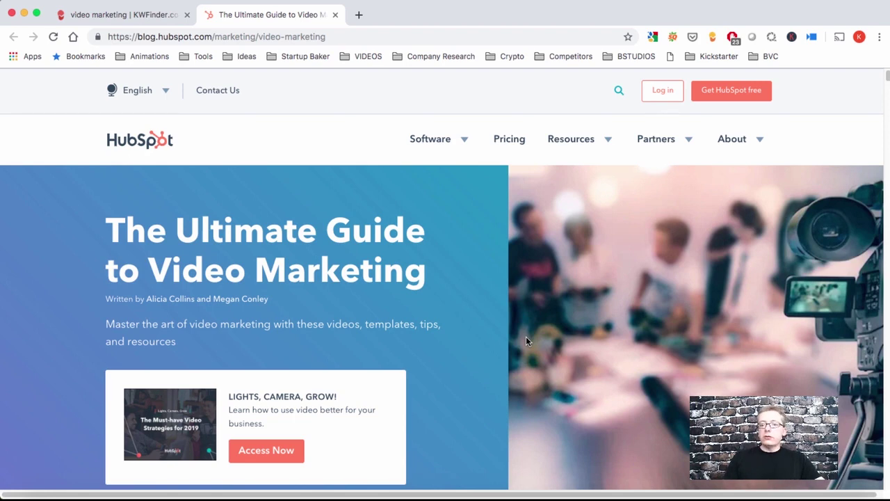
{"action": "key", "text": "super+w"}
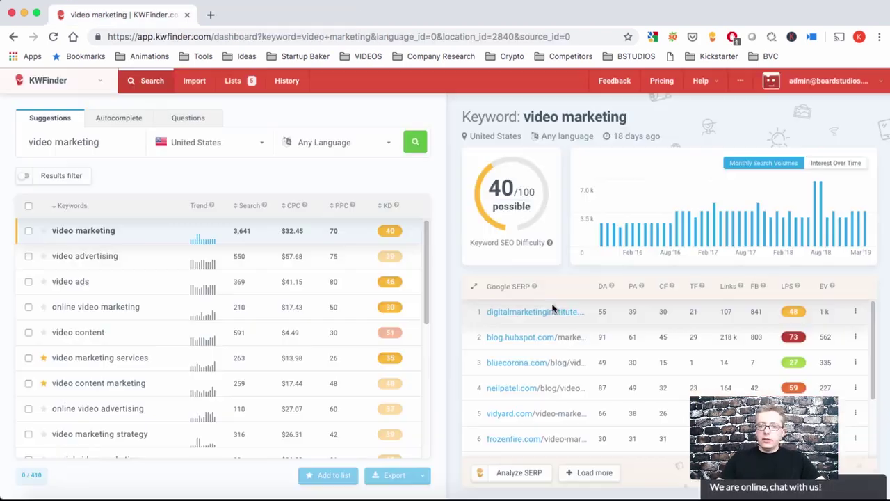
{"action": "left_click", "coordinate": [521, 367]}
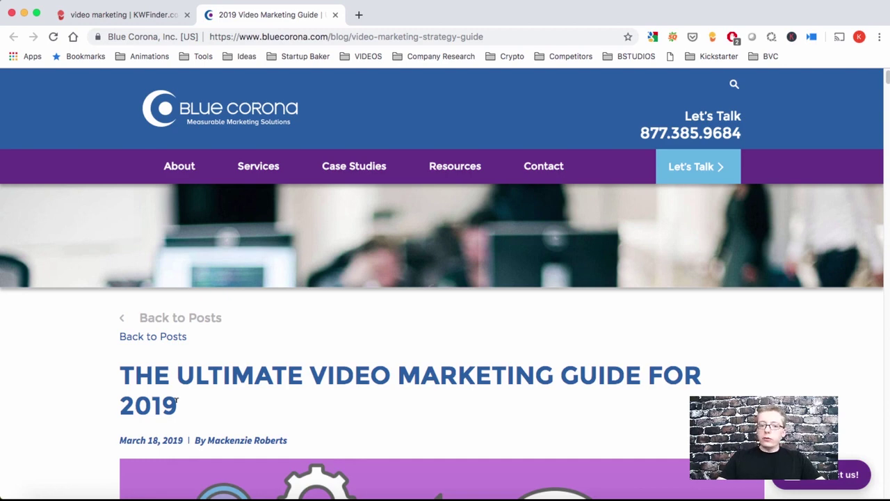
{"action": "left_click", "coordinate": [335, 14]}
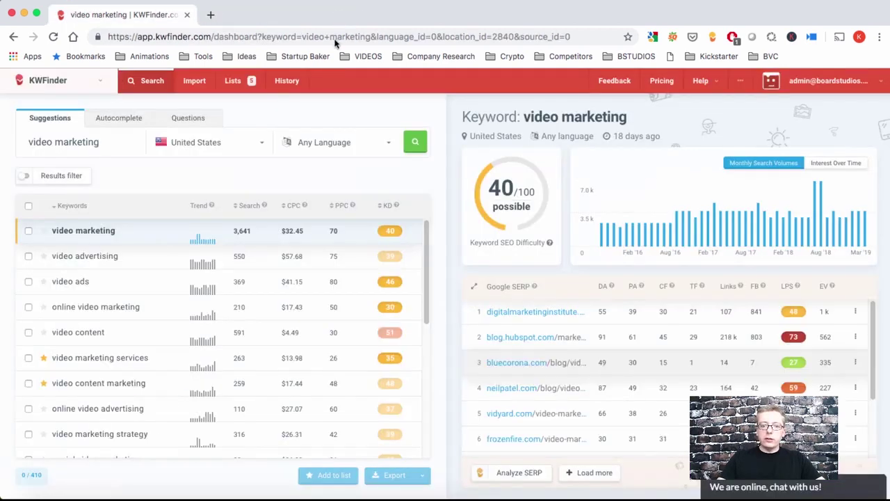
{"action": "left_click", "coordinate": [523, 393]}
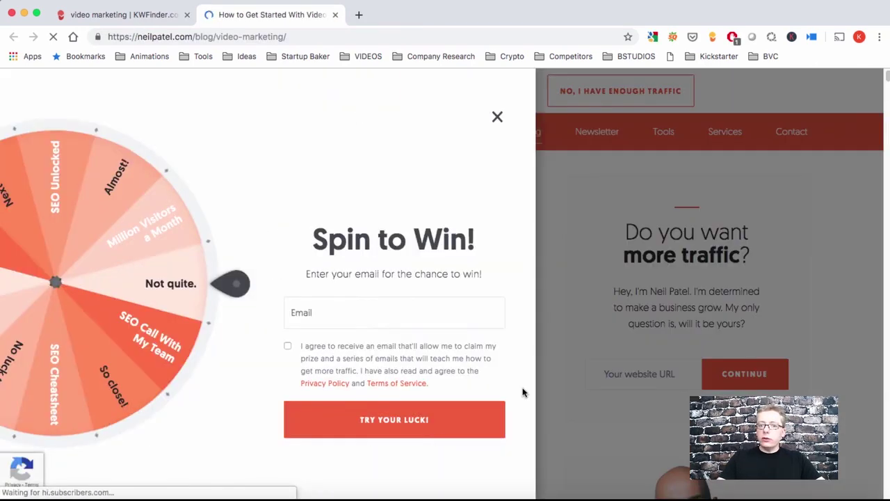
{"action": "left_click", "coordinate": [497, 116]}
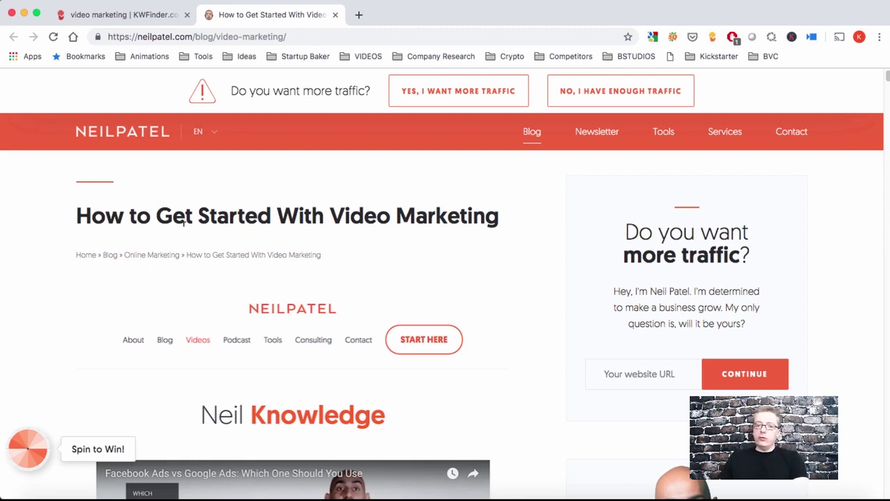
{"action": "key", "text": "super+w"}
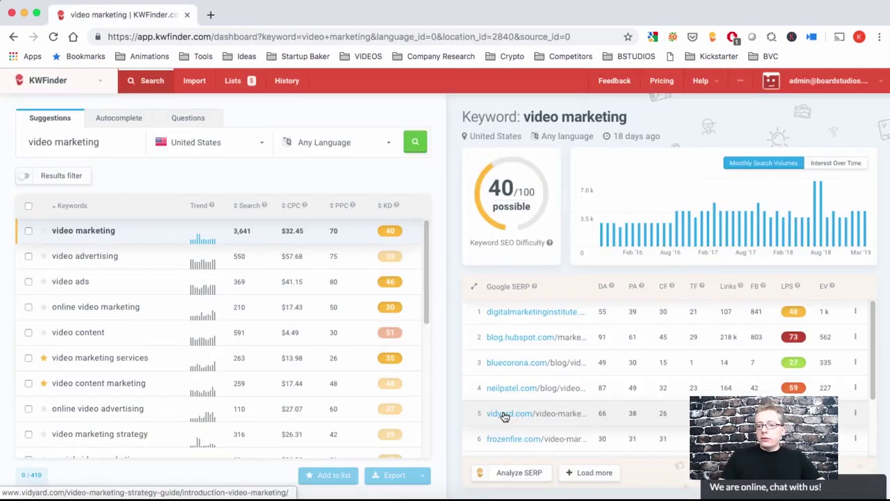
{"action": "left_click", "coordinate": [504, 414]}
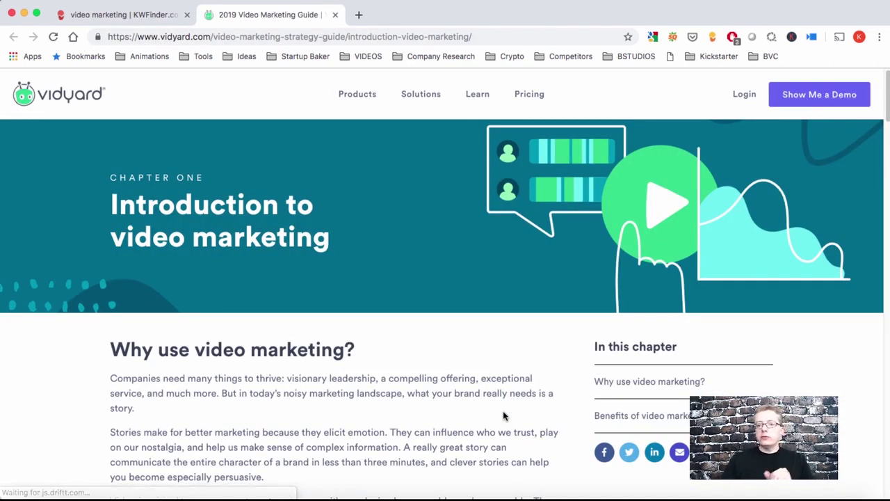
{"action": "key", "text": "super+w"}
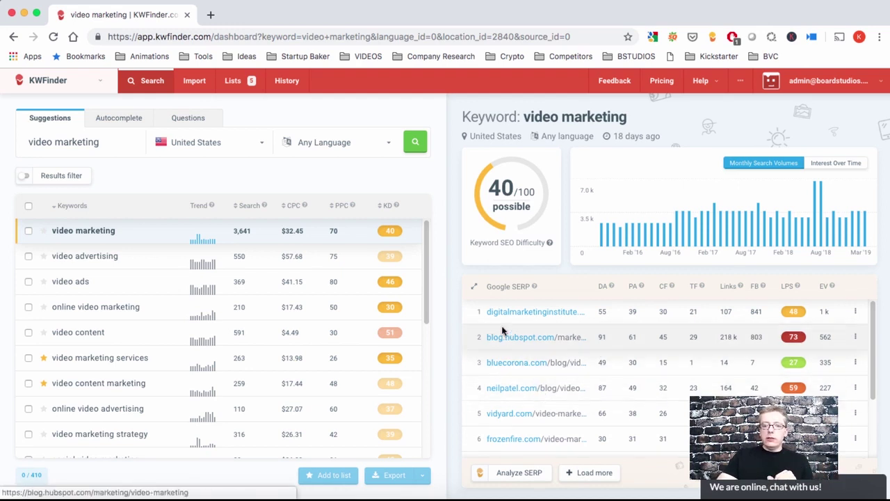
Step: View the video advertising keyword data and sort suggestions by search volume, highest first
{"action": "left_click", "coordinate": [97, 260]}
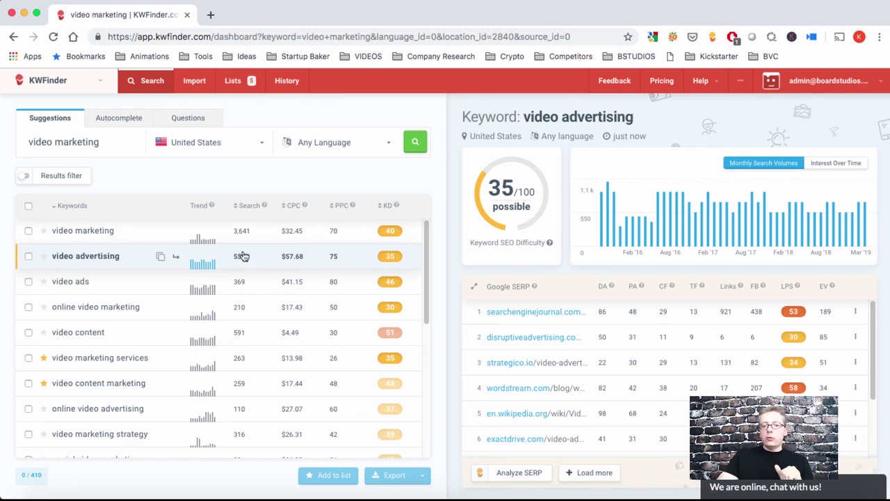
{"action": "left_click", "coordinate": [250, 206]}
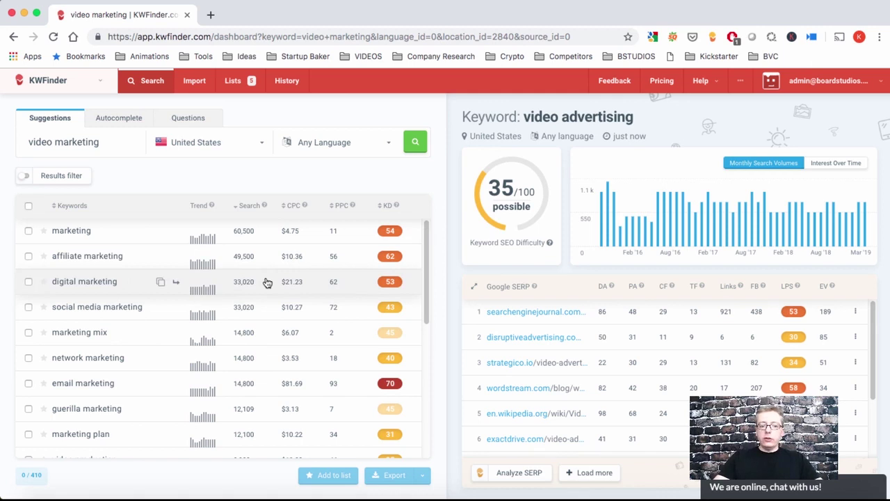
{"action": "scroll", "coordinate": [417, 322], "scroll_direction": "down", "scroll_amount": 5}
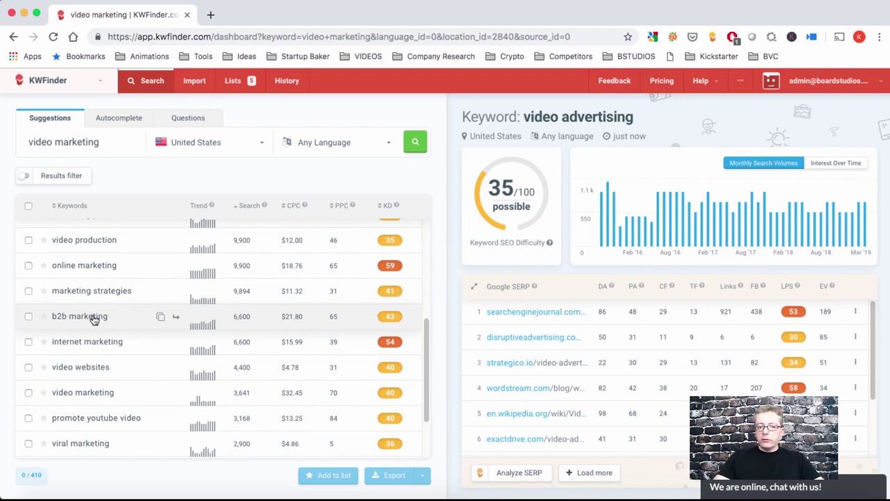
Step: Show details for 'promote youtube video': difficulty 40/100, 3,168 searches, $13.25 CPC
{"action": "left_click", "coordinate": [86, 395]}
{"action": "left_click", "coordinate": [87, 420]}
{"action": "scroll", "coordinate": [129, 437], "scroll_direction": "down", "scroll_amount": 2}
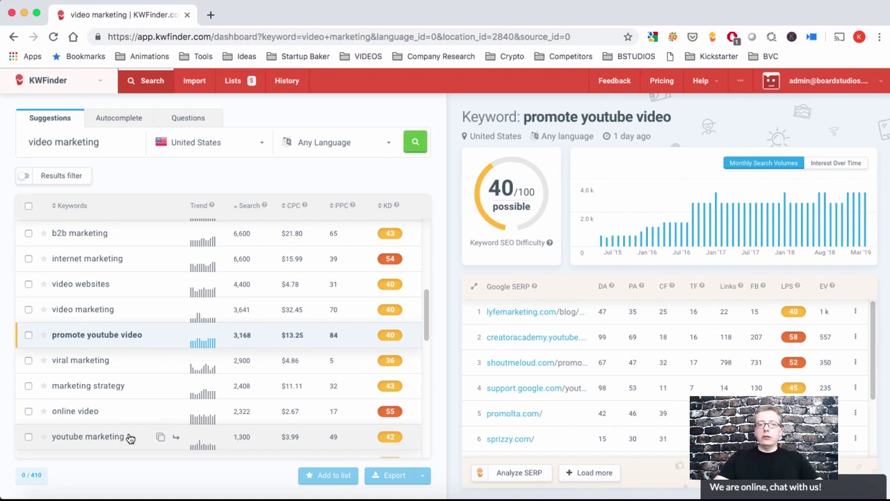
Step: Load the SpyFu website in a new browser tab
{"action": "left_click", "coordinate": [211, 16]}
{"action": "type", "text": "spyfu."}
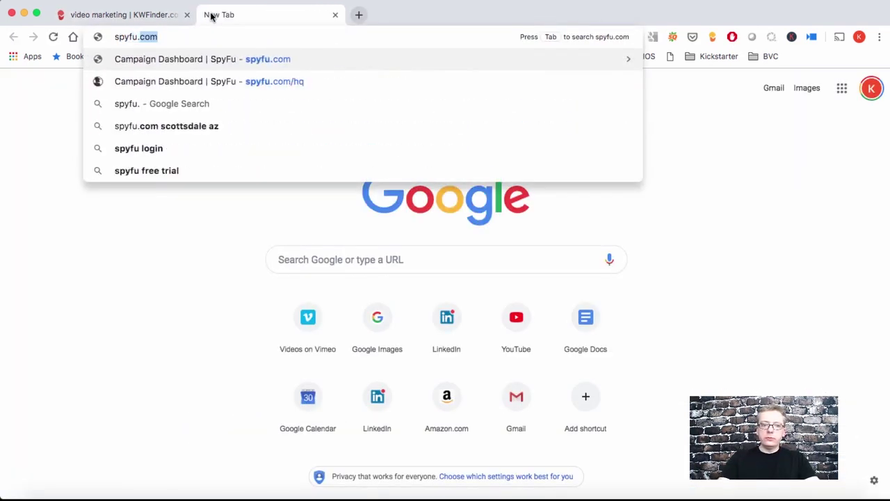
{"action": "key", "text": "Return"}
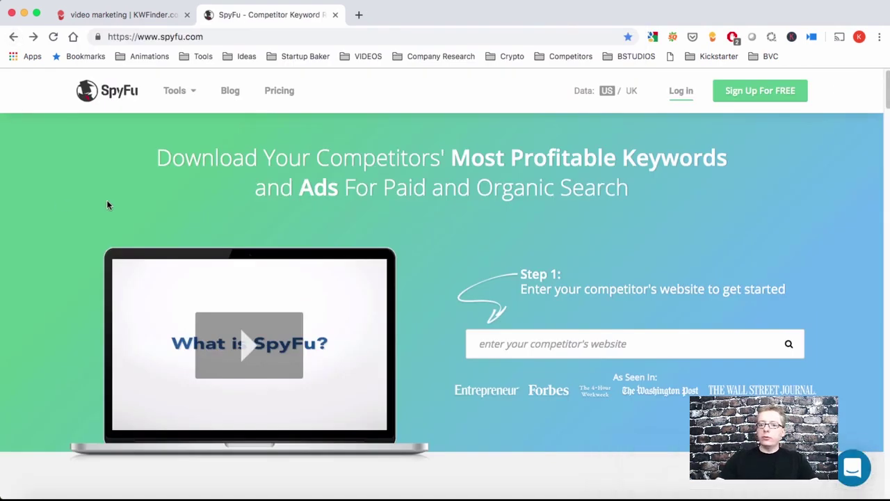
Step: Analyze competitor ydraw.com and view its Competition section: whiteanimation.com and doodly.com
{"action": "left_click", "coordinate": [499, 345]}
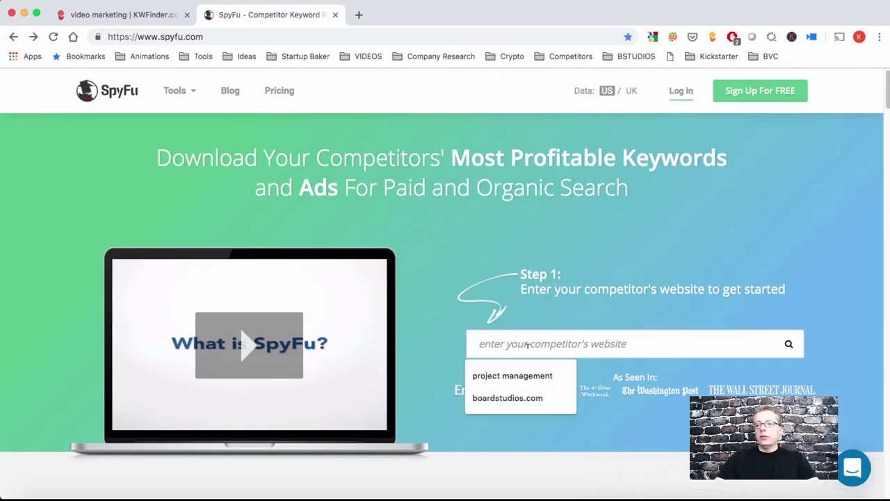
{"action": "type", "text": "y"}
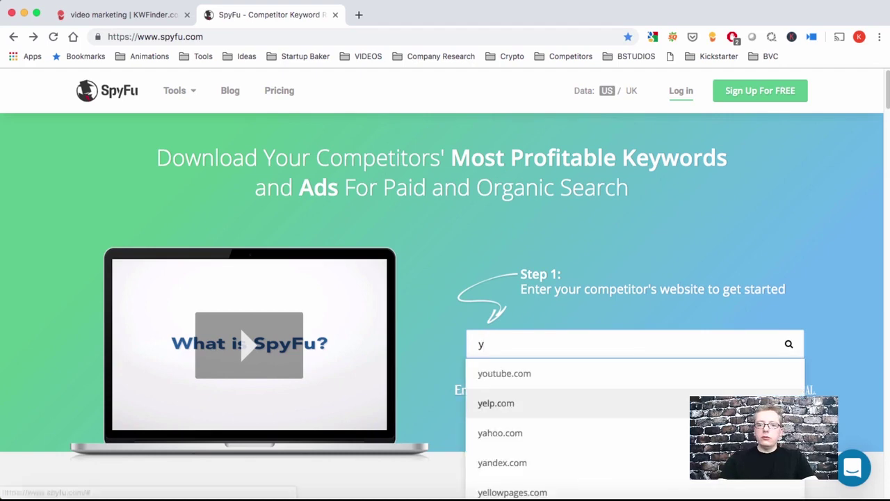
{"action": "type", "text": "draw.com"}
{"action": "key", "text": "Return"}
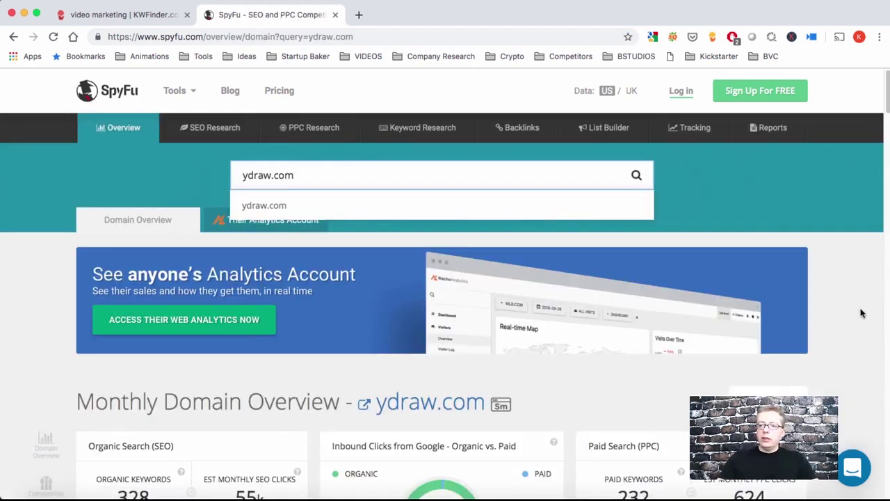
{"action": "left_click_drag", "start_coordinate": [887, 90], "coordinate": [887, 119]}
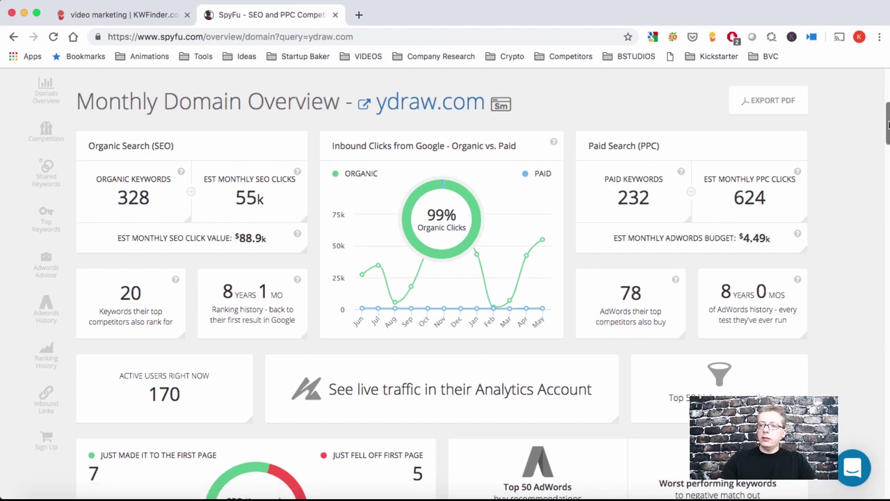
{"action": "left_click_drag", "start_coordinate": [887, 126], "coordinate": [888, 177]}
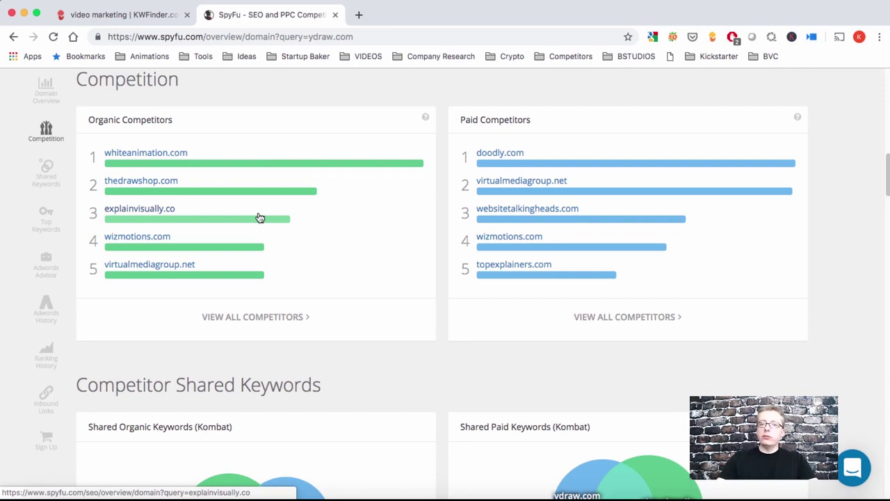
{"action": "scroll", "coordinate": [258, 218], "scroll_direction": "down", "scroll_amount": 5}
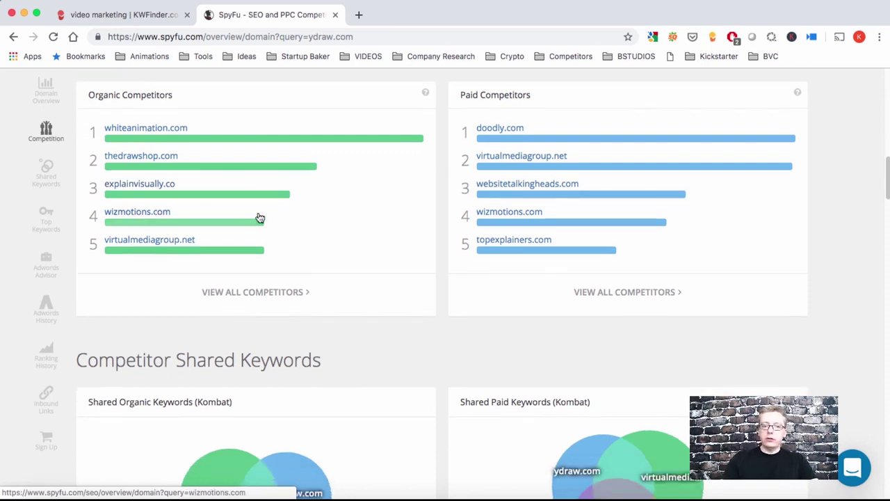
{"action": "scroll", "coordinate": [258, 217], "scroll_direction": "down", "scroll_amount": 3}
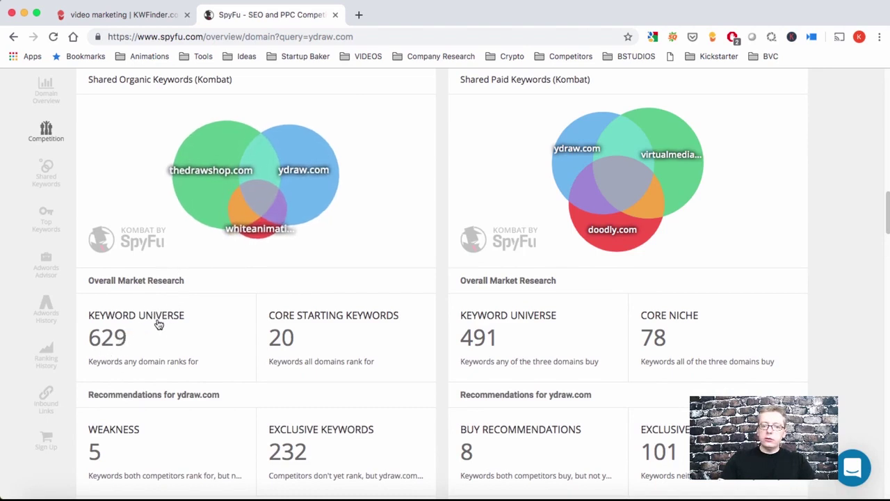
{"action": "scroll", "coordinate": [302, 337], "scroll_direction": "down", "scroll_amount": 7}
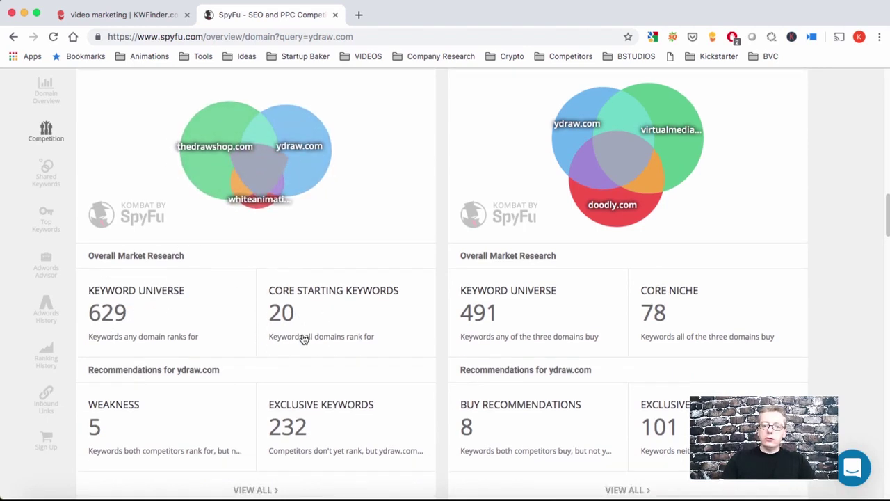
{"action": "scroll", "coordinate": [301, 338], "scroll_direction": "down", "scroll_amount": 7}
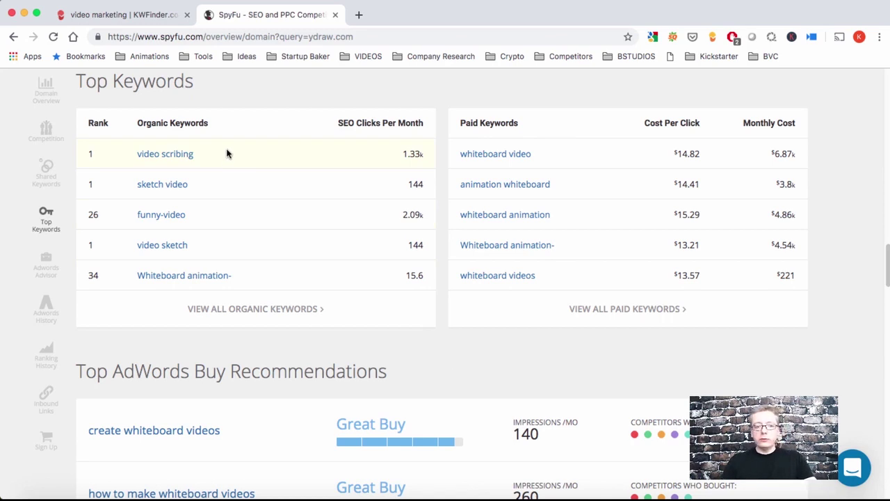
{"action": "scroll", "coordinate": [227, 153], "scroll_direction": "up", "scroll_amount": 15}
{"action": "mouse_move", "coordinate": [233, 128]}
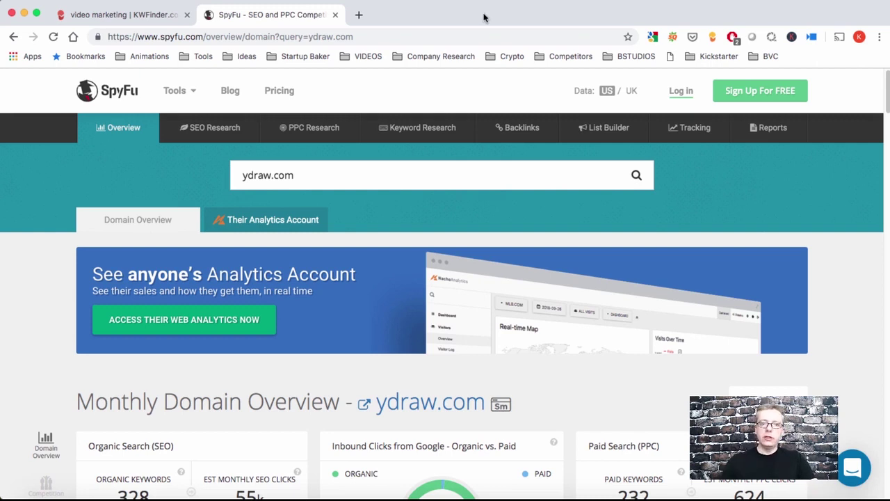
Step: Google 'neil patel uber suggest' in a new tab and open the Ubersuggest keyword tool page
{"action": "left_click", "coordinate": [359, 14]}
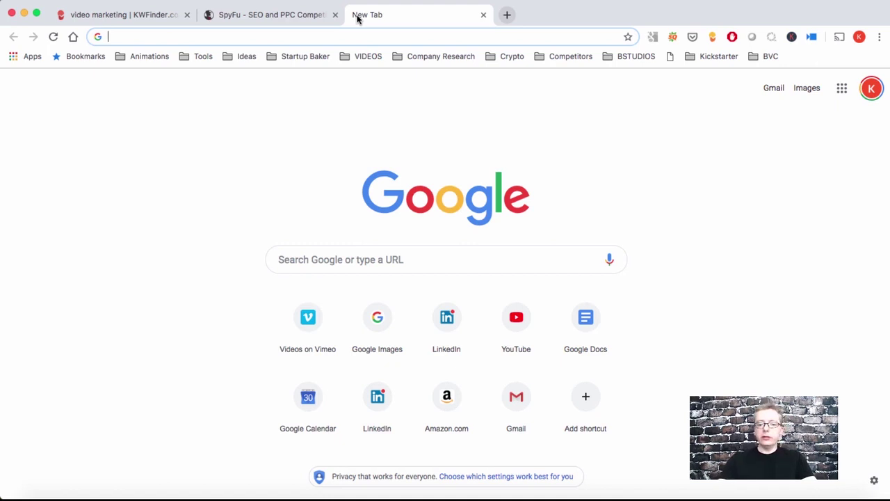
{"action": "type", "text": "neil patel"}
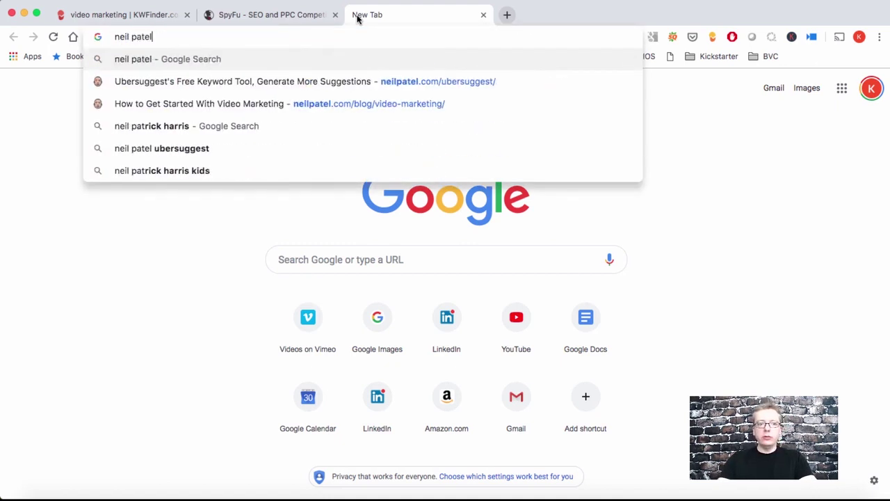
{"action": "type", "text": " ubse"}
{"action": "key", "text": "BackSpace"}
{"action": "key", "text": "BackSpace"}
{"action": "type", "text": "er"}
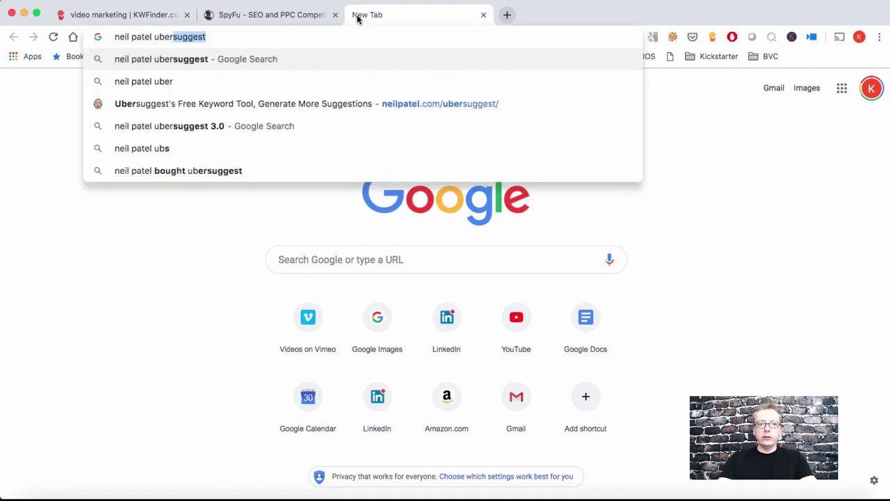
{"action": "type", "text": " suggest"}
{"action": "key", "text": "Return"}
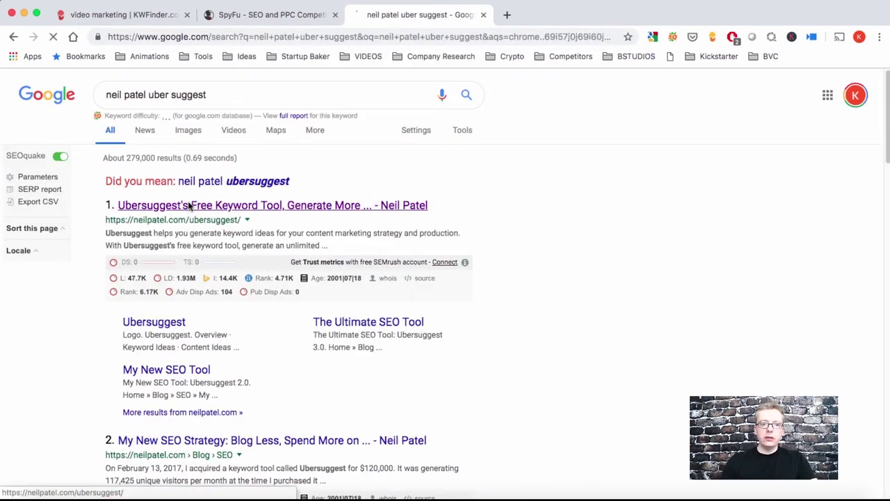
{"action": "left_click", "coordinate": [188, 205]}
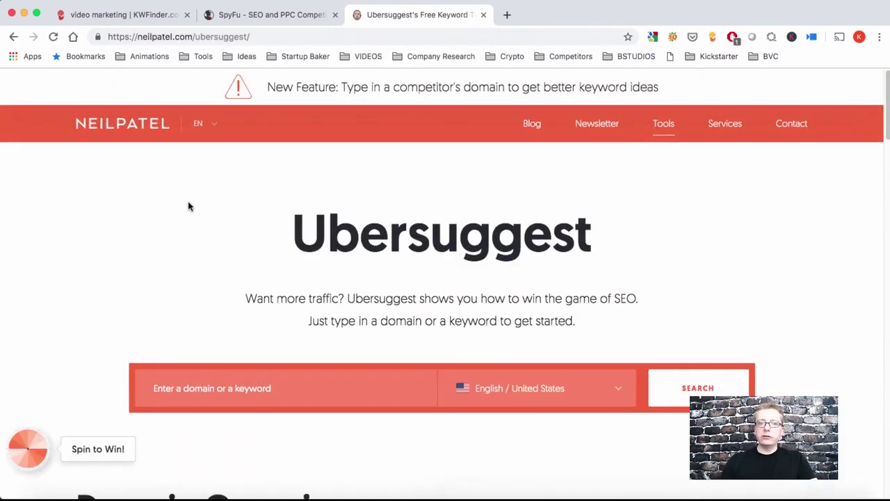
Step: Analyze ydraw.com in Ubersuggest and list its Top Pages under Traffic Analyzer
{"action": "left_click", "coordinate": [183, 391]}
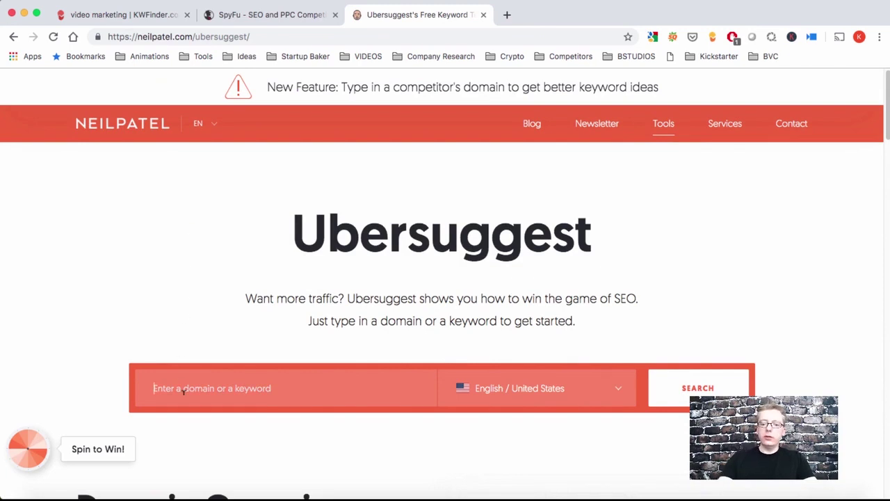
{"action": "type", "text": "ydraw.com"}
{"action": "key", "text": "Return"}
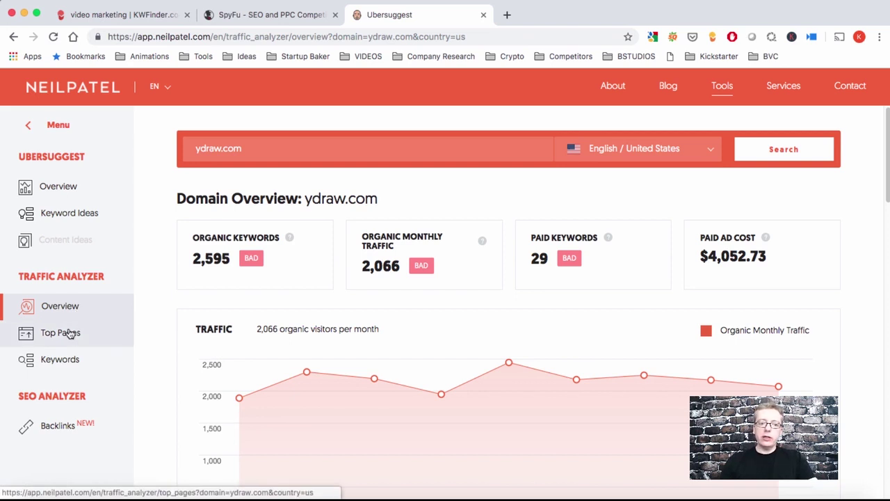
{"action": "left_click", "coordinate": [70, 334]}
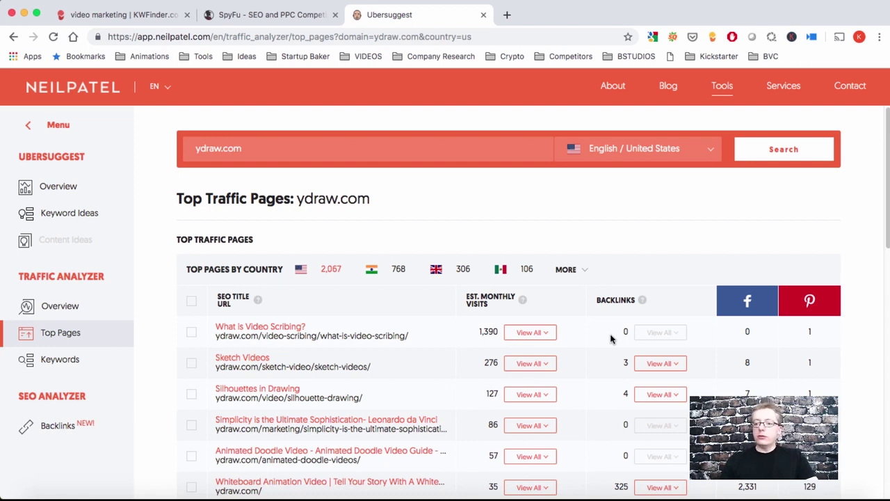
Step: Open the Traffic Analyzer Keywords report for ydraw.com, led by 'scribing video' (8,100)
{"action": "left_click", "coordinate": [60, 360]}
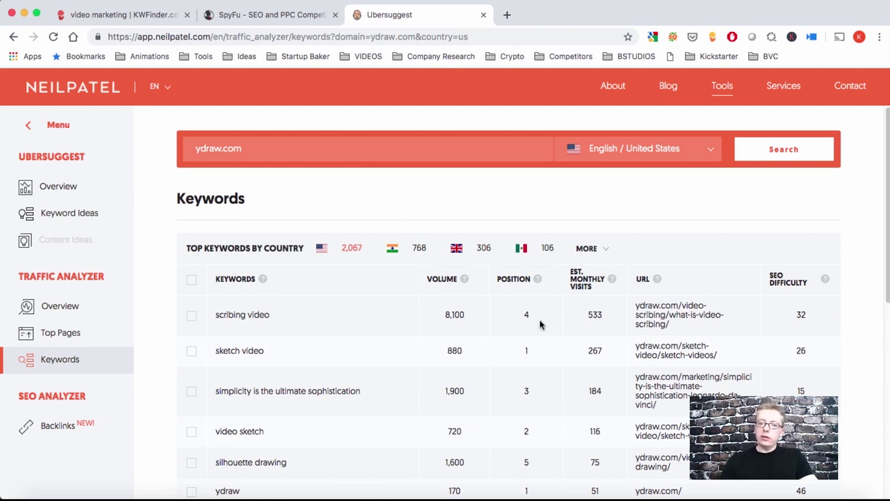
Step: Load BuzzSumo in a new tab and run Content Analyzer on 'video marketing'
{"action": "left_click", "coordinate": [507, 15]}
{"action": "type", "text": "buzzsumo.com"}
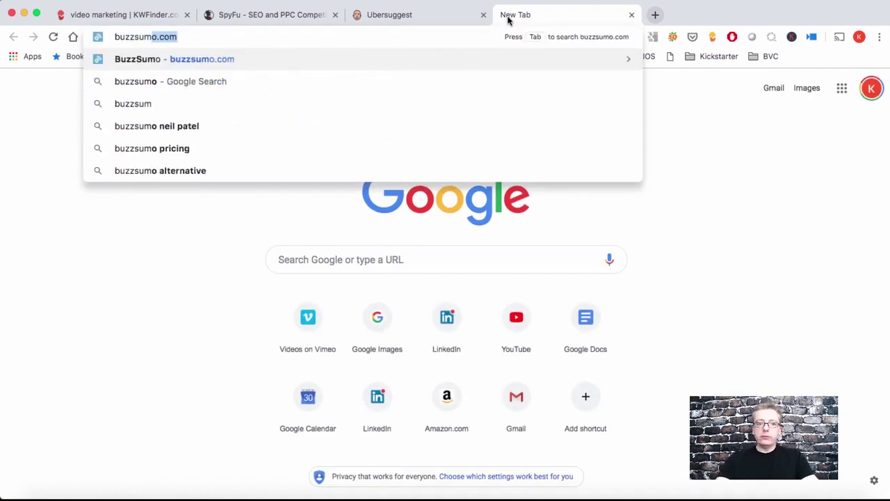
{"action": "key", "text": "Return"}
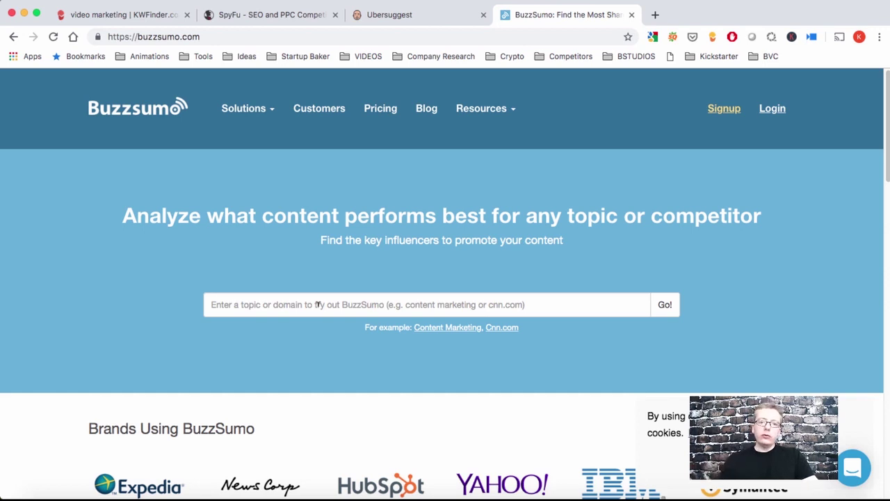
{"action": "left_click", "coordinate": [317, 304]}
{"action": "type", "text": "video marketing"}
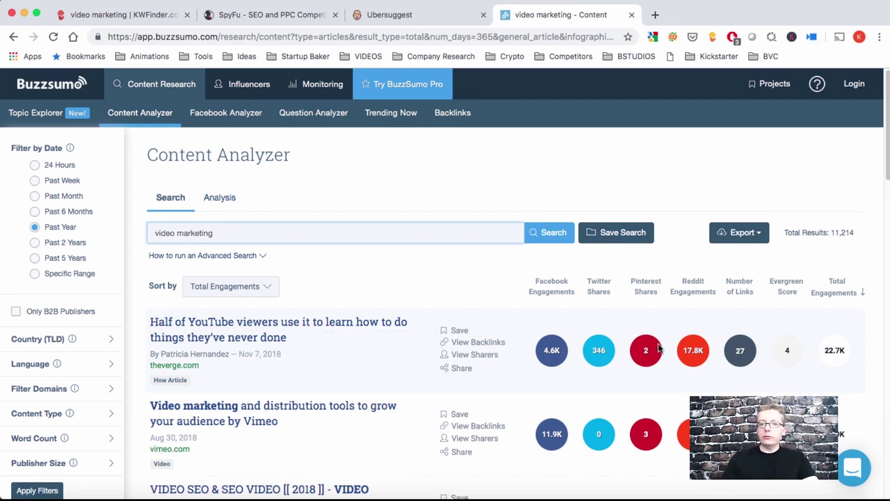
{"action": "left_click", "coordinate": [139, 18]}
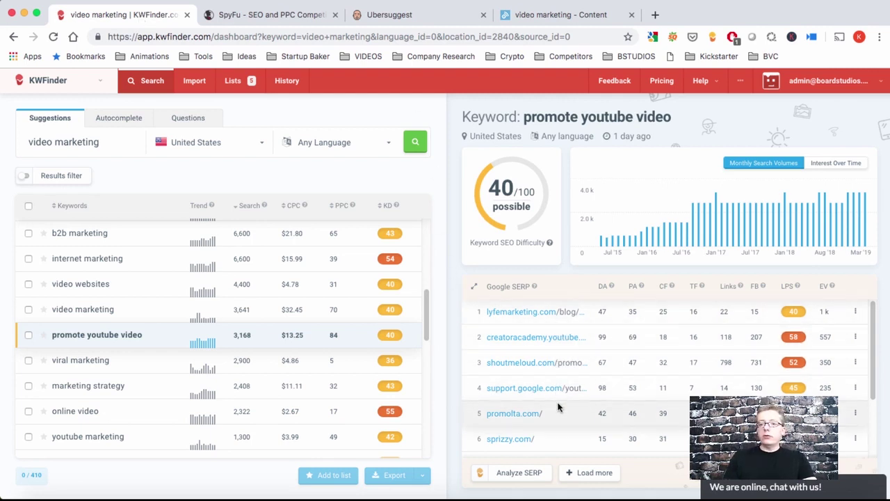
{"action": "left_click", "coordinate": [299, 19]}
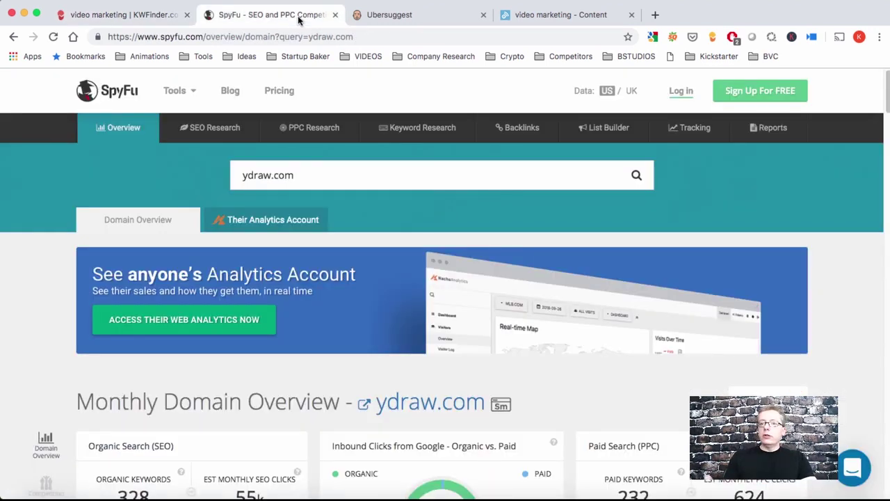
{"action": "left_click", "coordinate": [390, 16]}
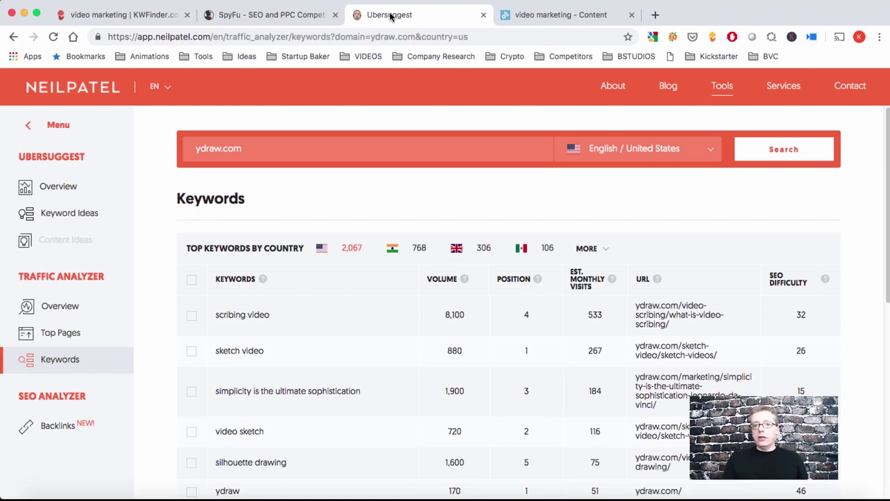
{"action": "left_click", "coordinate": [559, 16]}
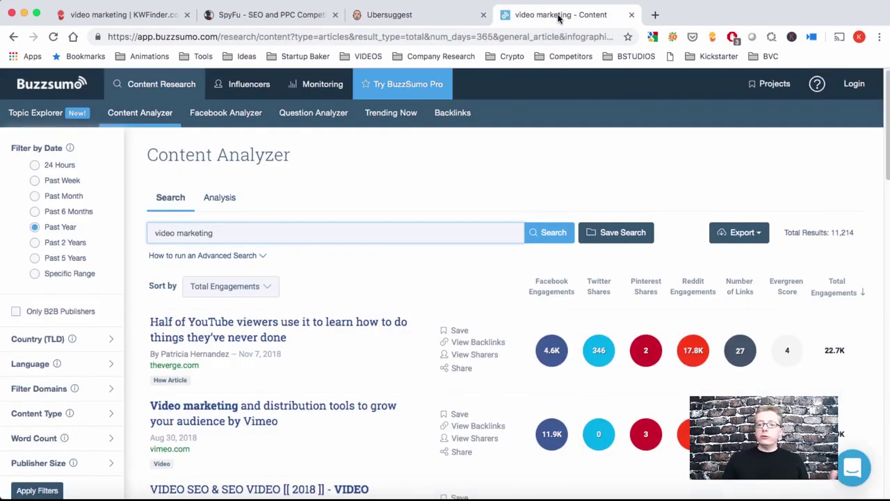